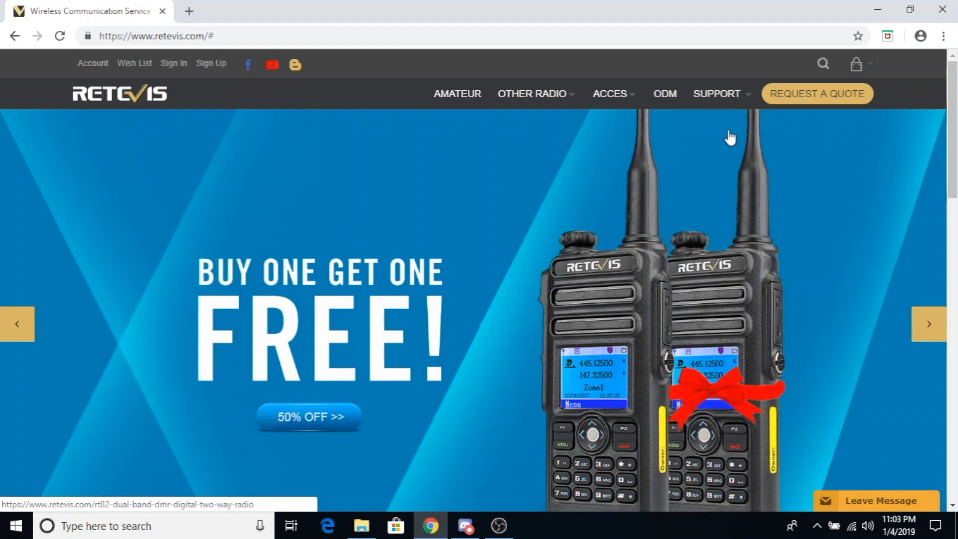
Download HD1-USBDriver.zip from the Retevis Resources Center and open the archive from the Downloads folder.
mouse_move(719, 94)
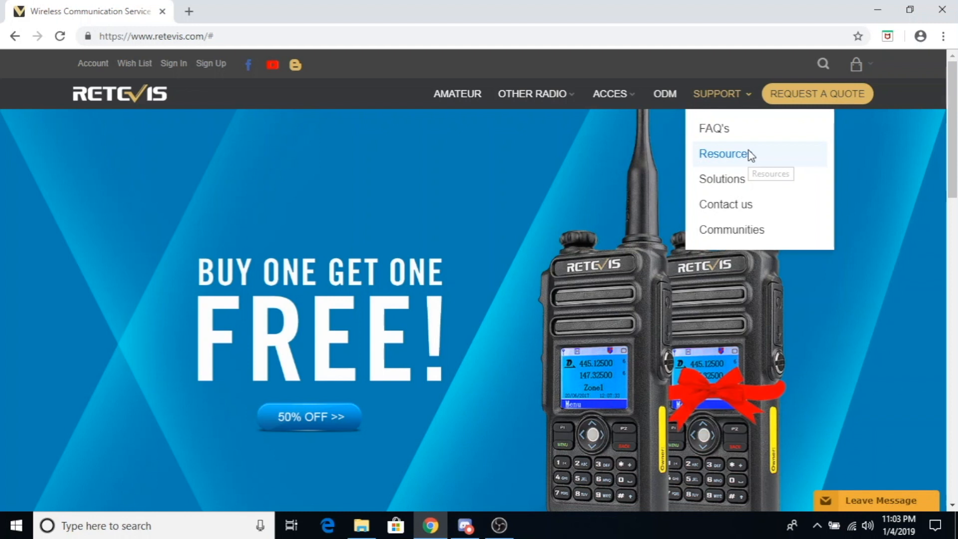
click(751, 156)
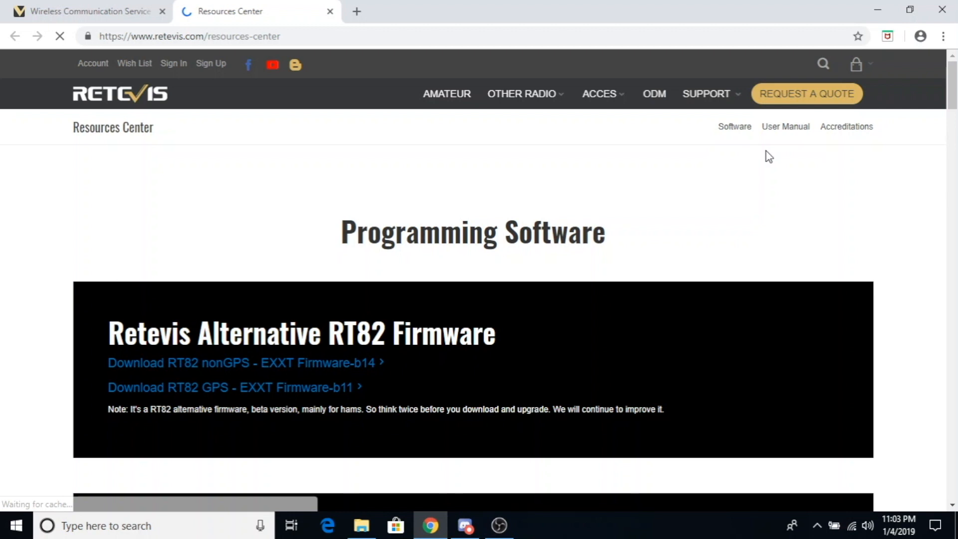
click(720, 325)
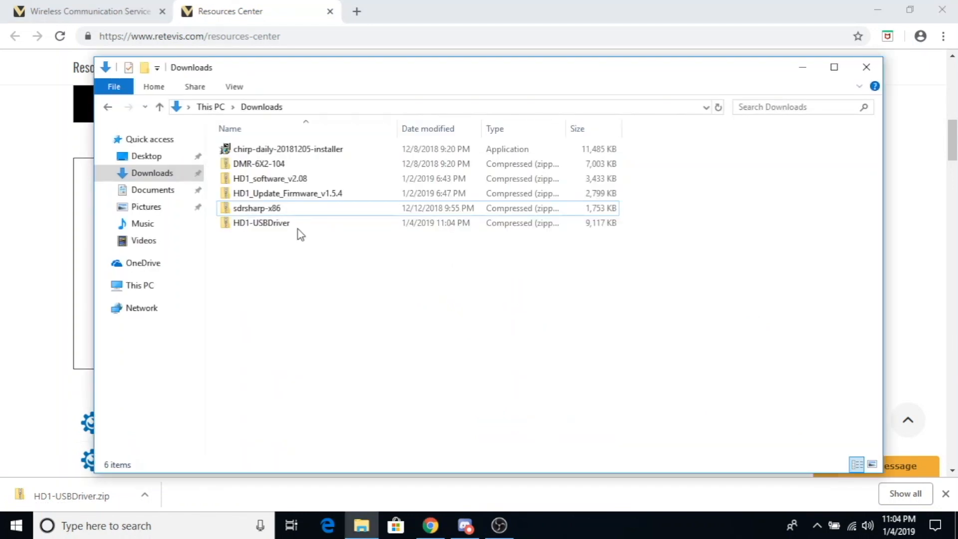
double_click(279, 223)
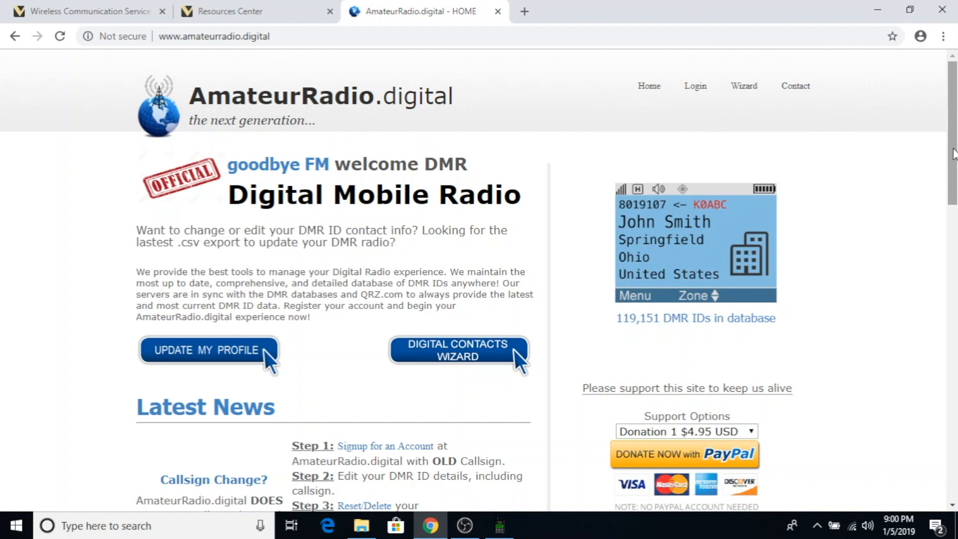
In Chrome on AmateurRadio.digital, choose Ailunce HD1 as the radio in the Digital Contacts Wizard and continue into the wizard.
drag(953, 149, 953, 169)
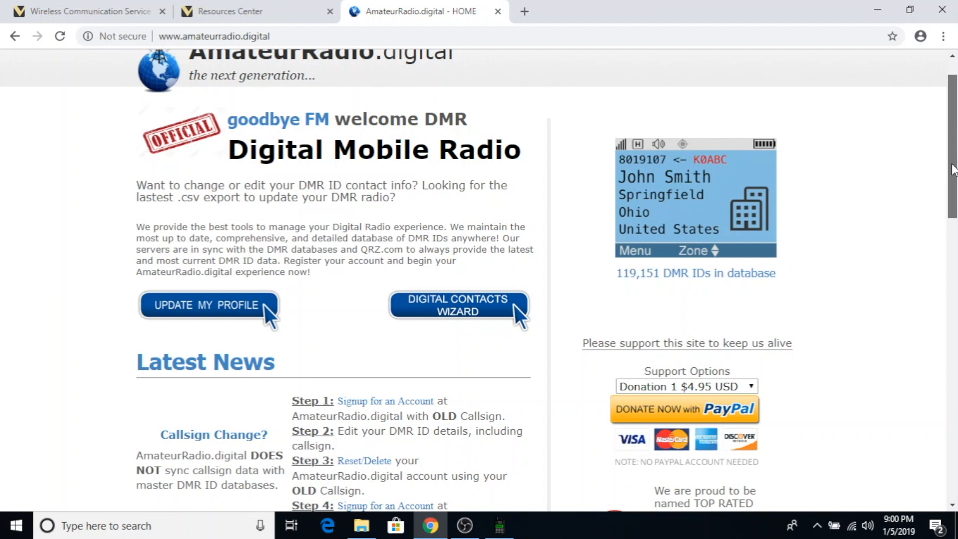
drag(953, 170, 950, 365)
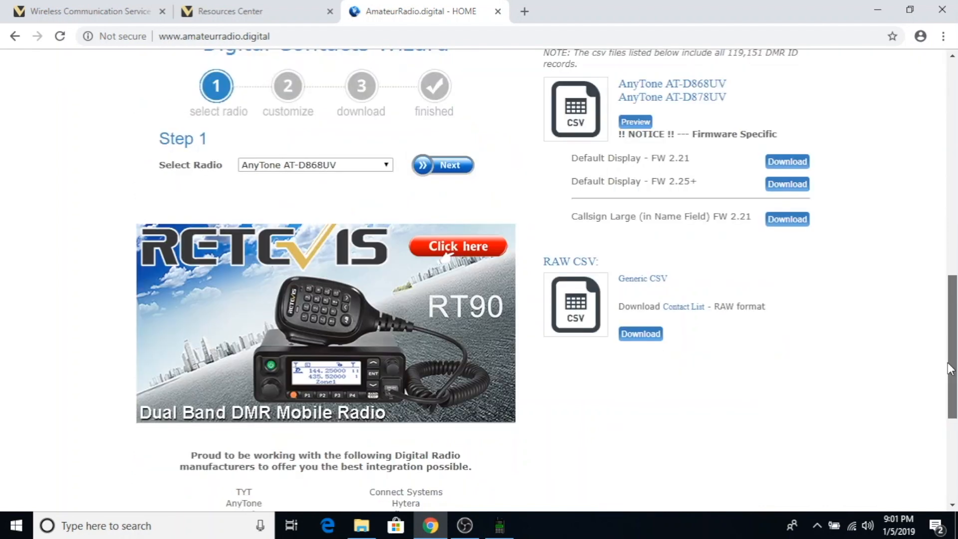
click(299, 170)
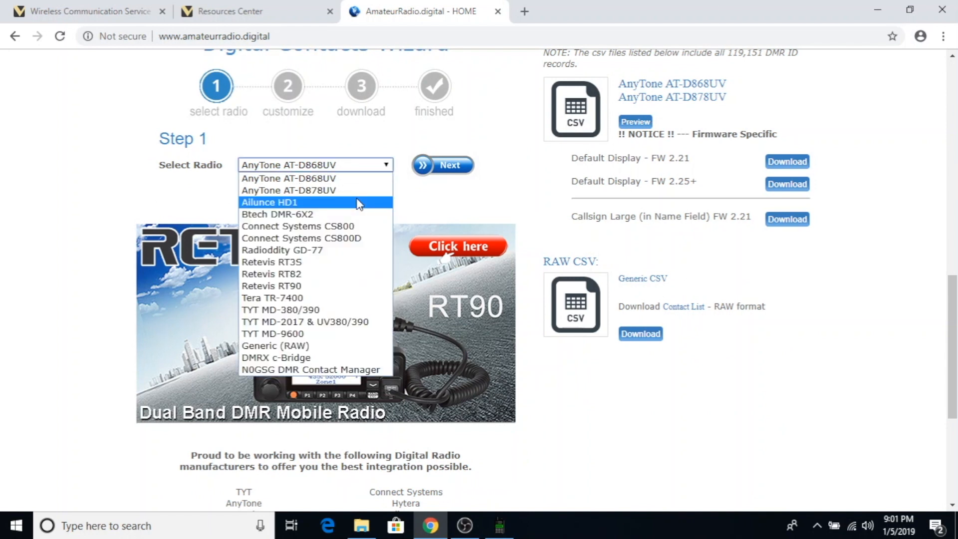
click(359, 202)
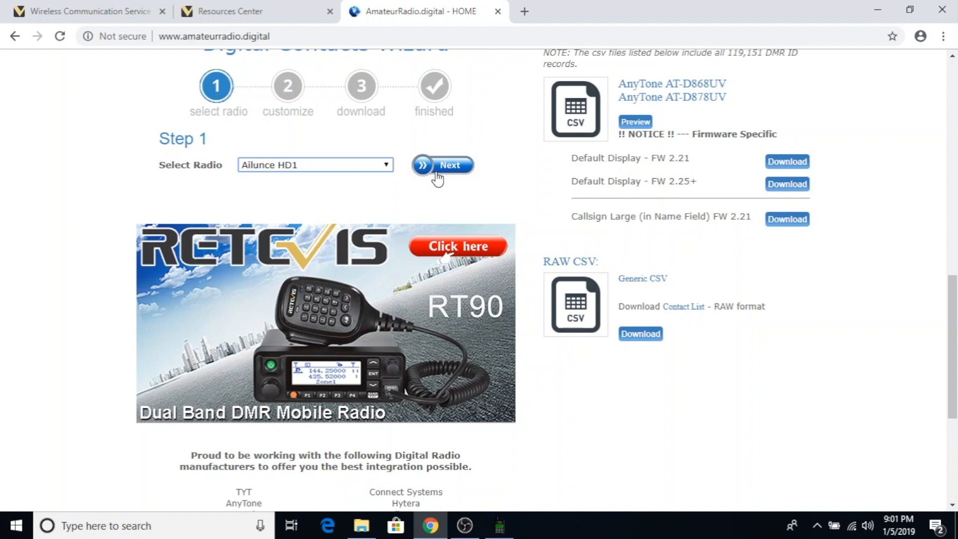
click(436, 173)
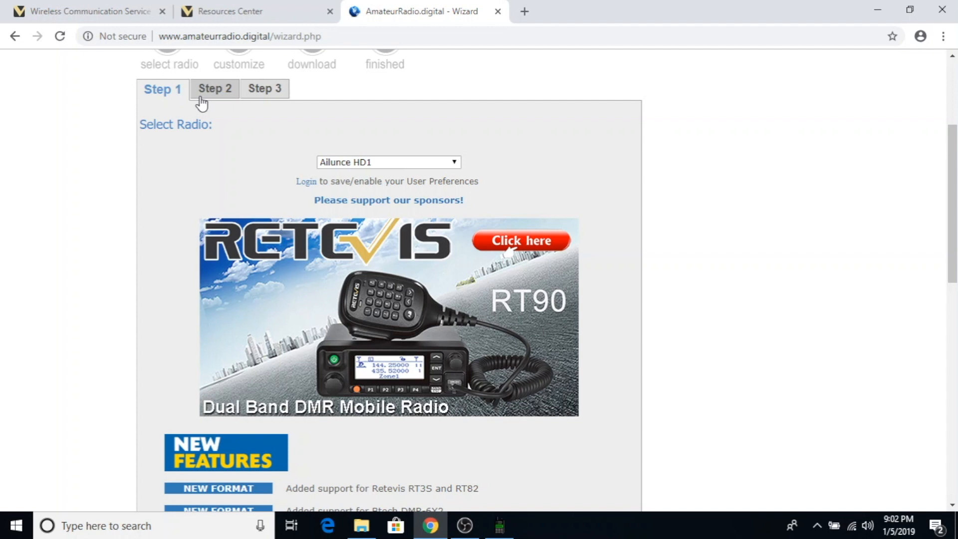
In the wizard's customize options, filter the included DMR-IDs by country and select United States.
click(202, 100)
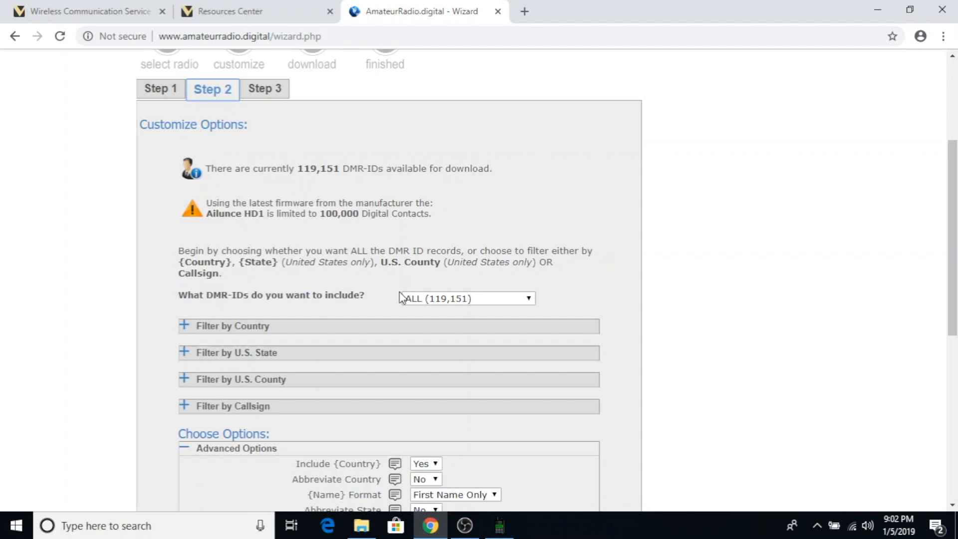
click(492, 307)
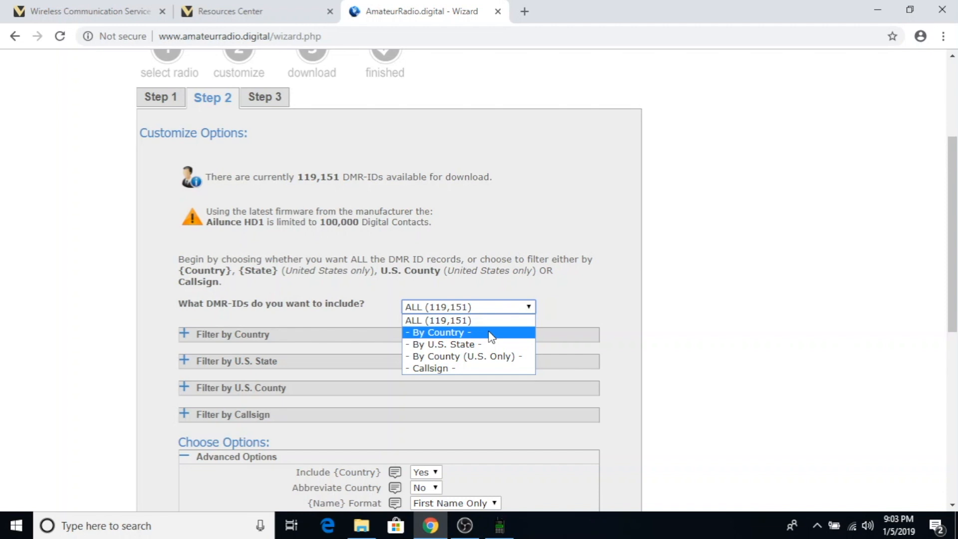
click(491, 332)
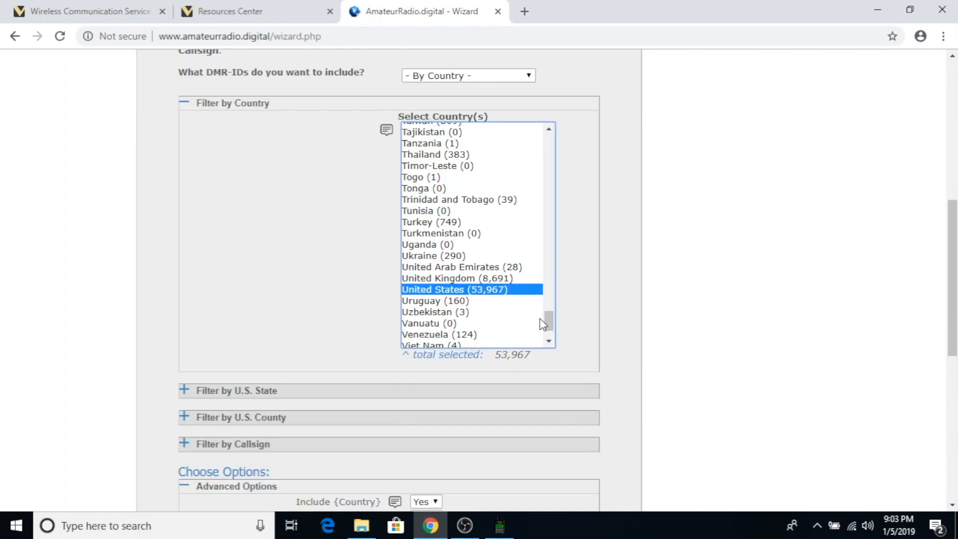
scroll(543, 324, down, 2)
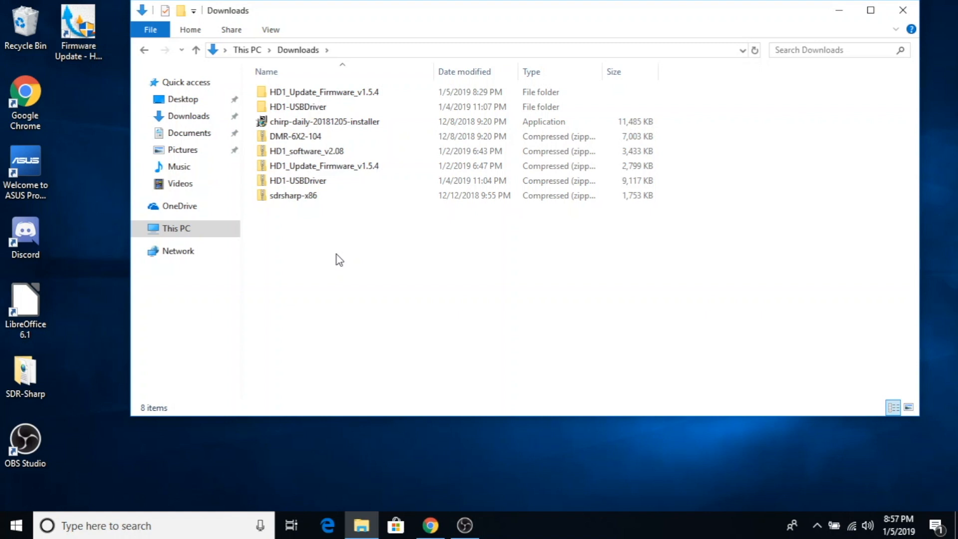
In File Explorer, extract the HD1_software_v2.08 archive into its own folder in Downloads.
click(317, 151)
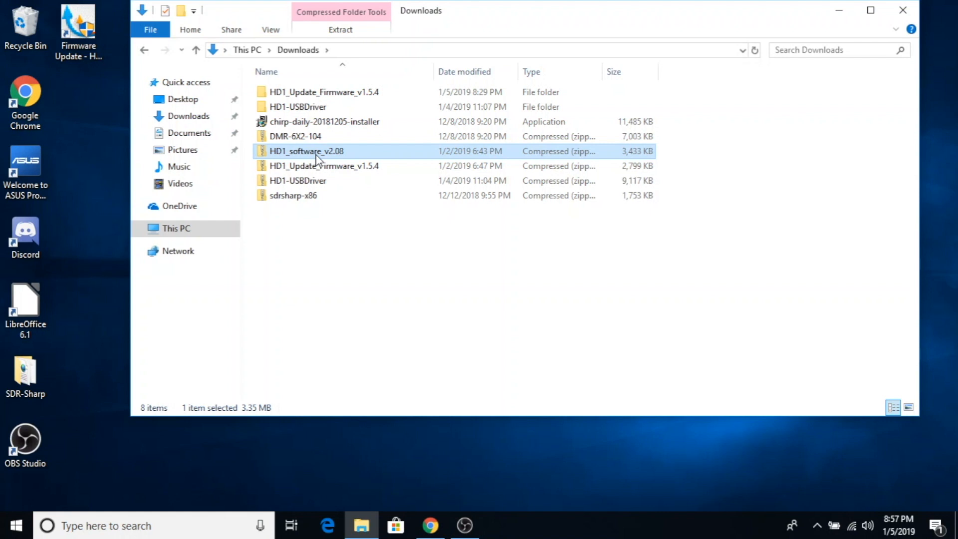
right_click(317, 159)
click(355, 201)
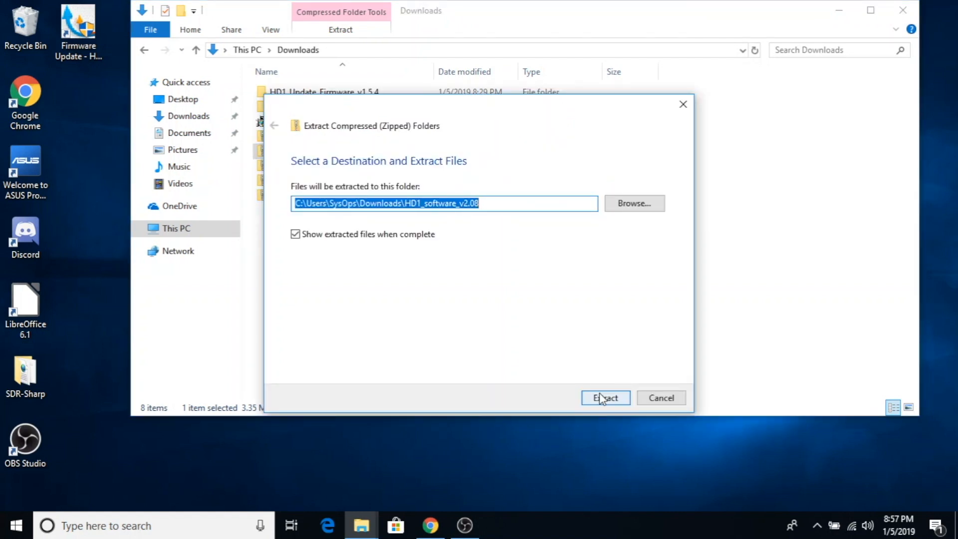
click(602, 398)
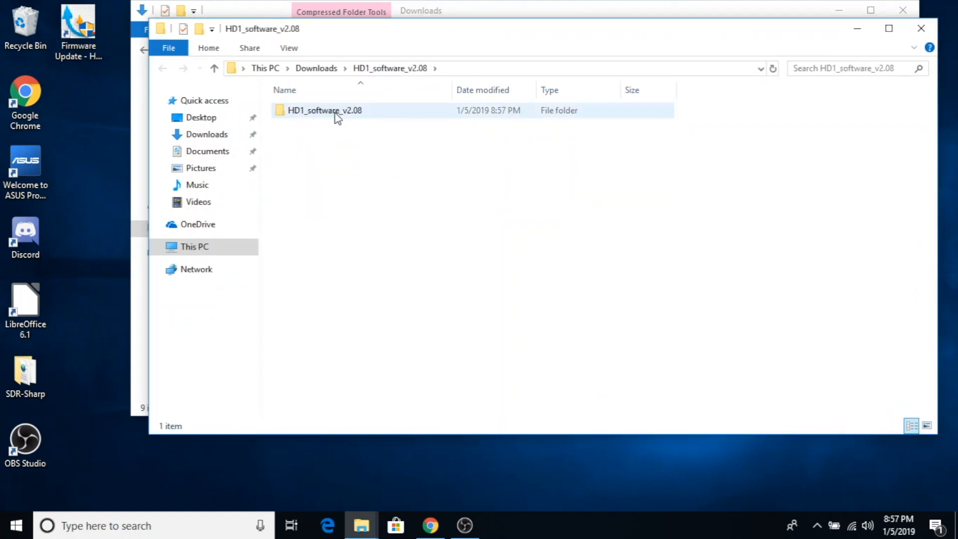
Run the HD1 v2.08 installer from the extracted folder past the SmartScreen block, complete the setup and launch the program.
double_click(337, 119)
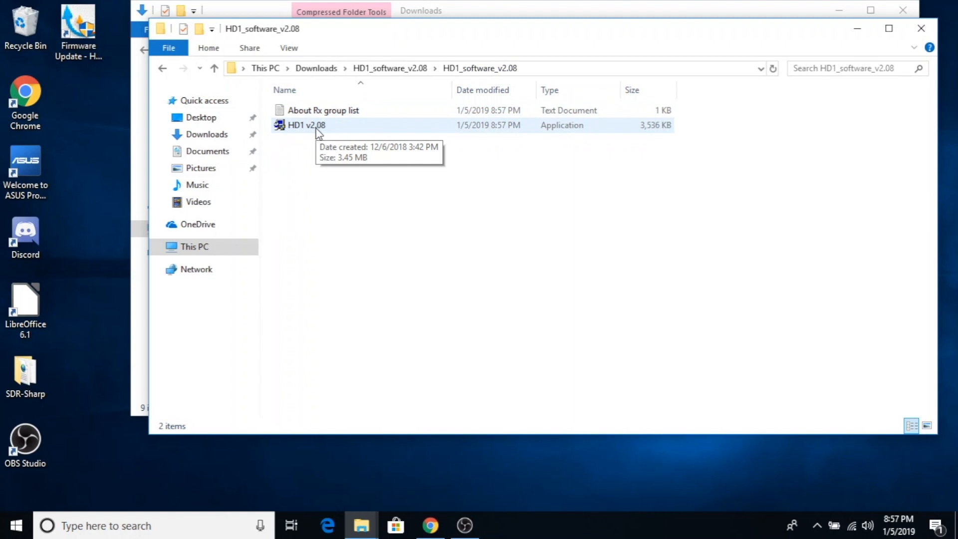
double_click(305, 126)
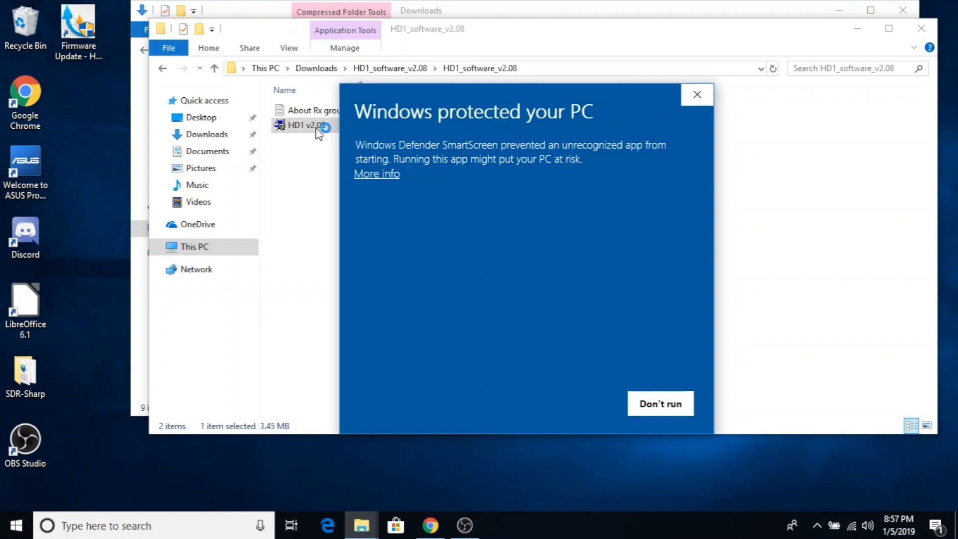
click(553, 396)
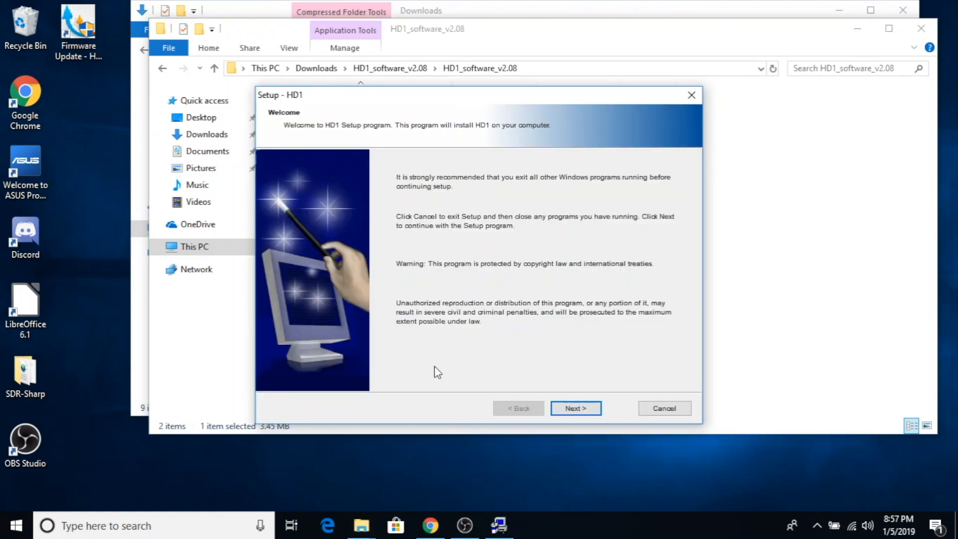
click(574, 409)
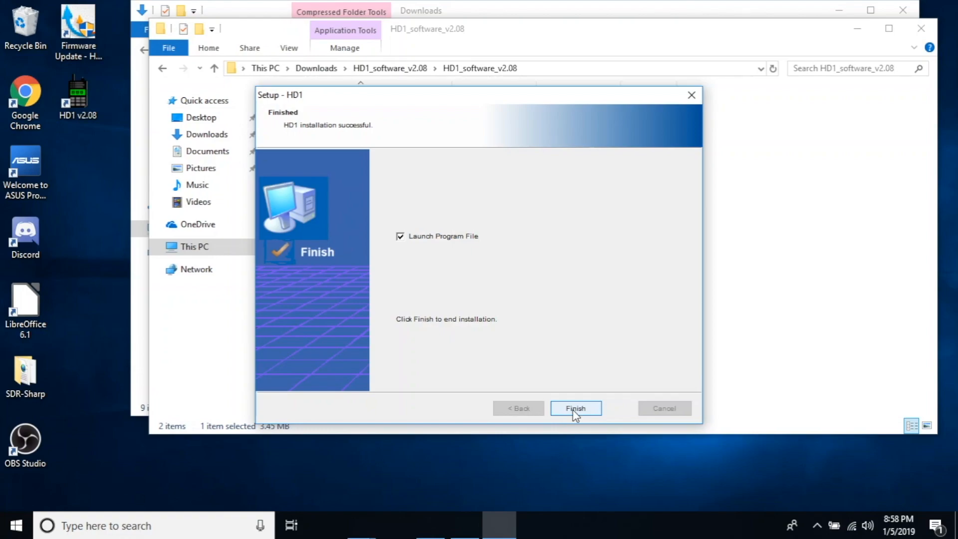
click(575, 409)
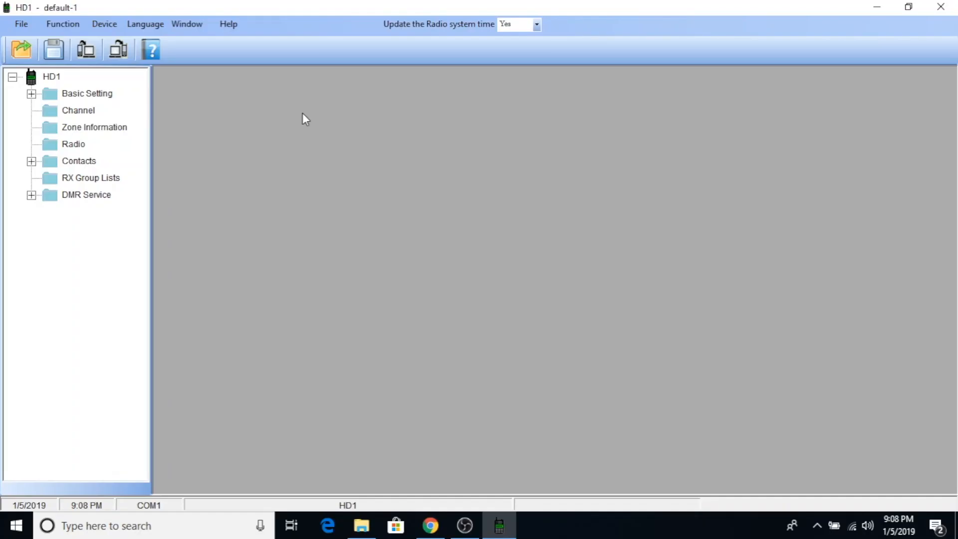
Set the HD1 software's device communication port to COM4.
click(104, 25)
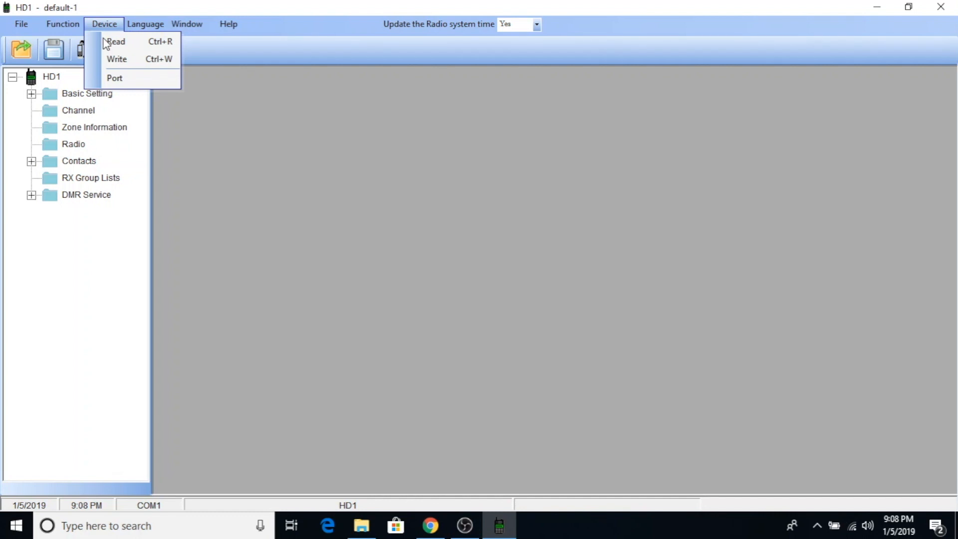
click(114, 78)
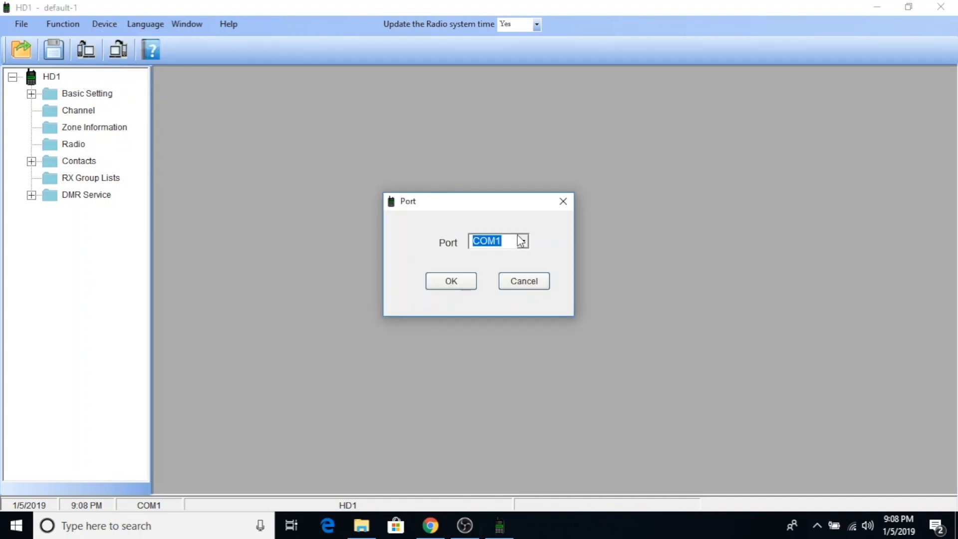
click(523, 242)
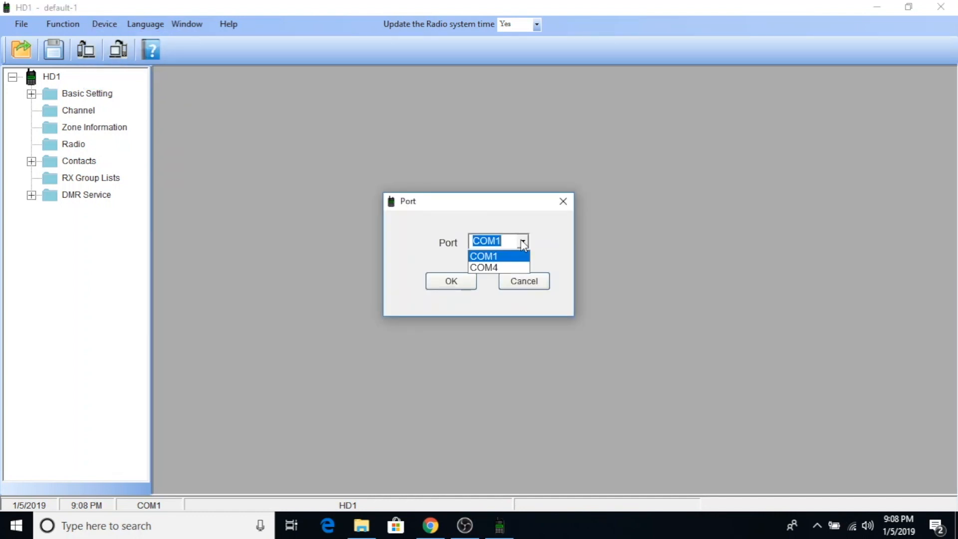
click(500, 267)
key(Return)
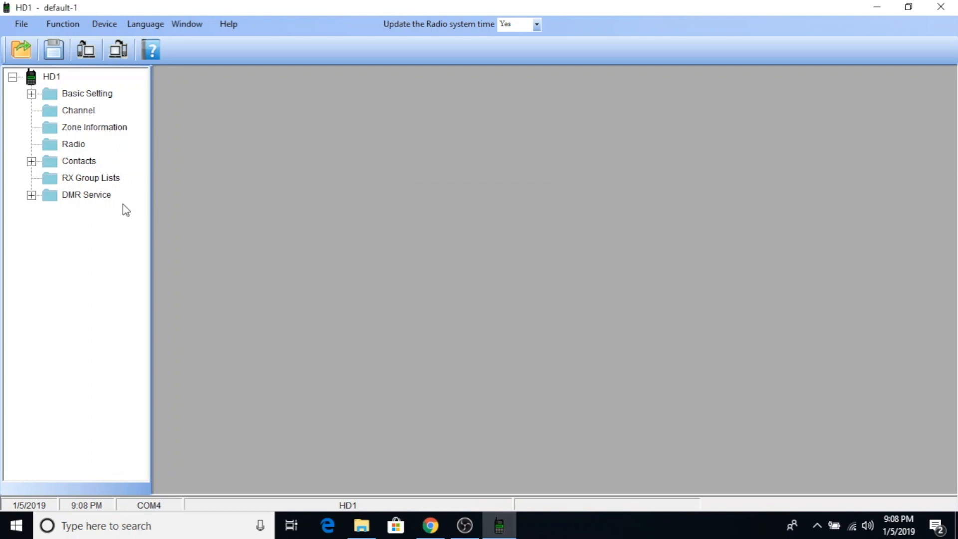
Import HD1_AddressBook.csv from Downloads into the Address Book Contacts and write the contacts to the radio.
double_click(72, 162)
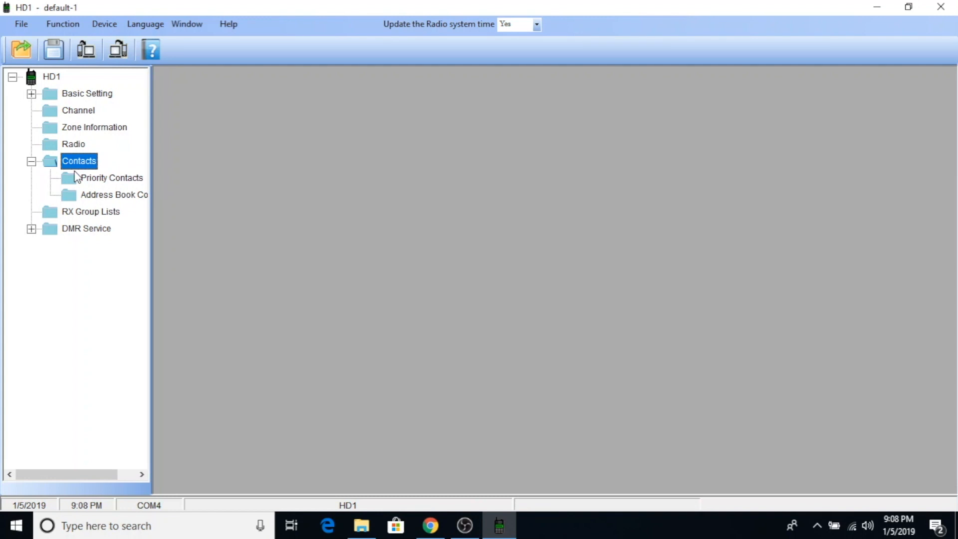
double_click(99, 195)
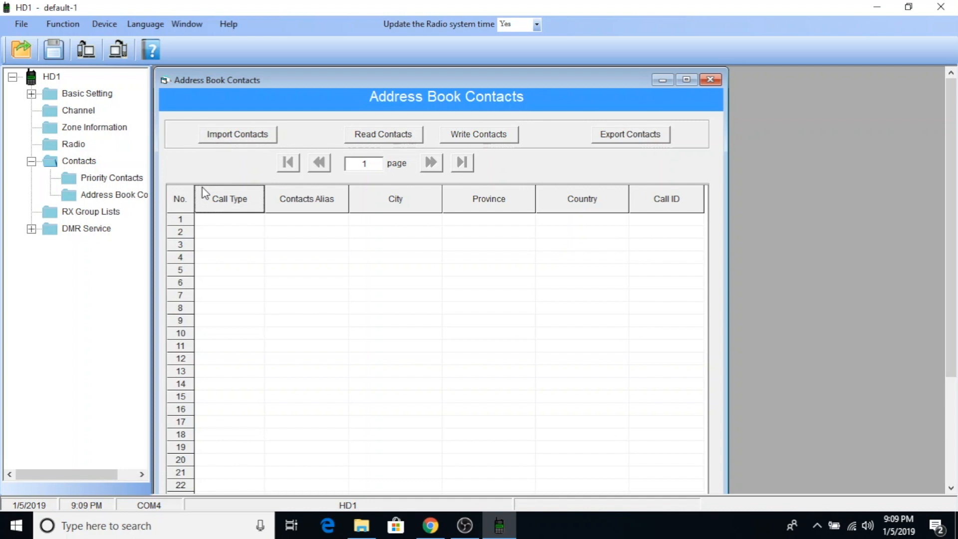
click(338, 255)
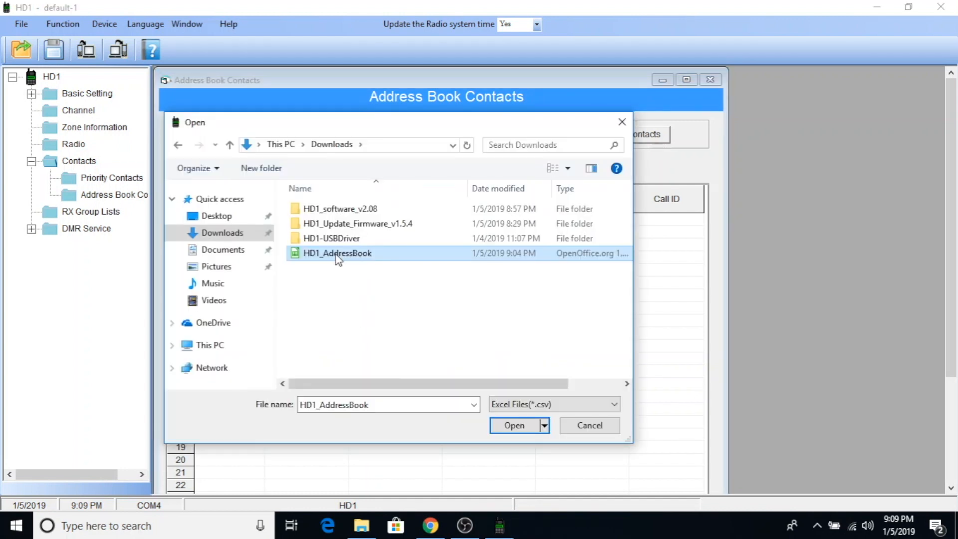
click(510, 428)
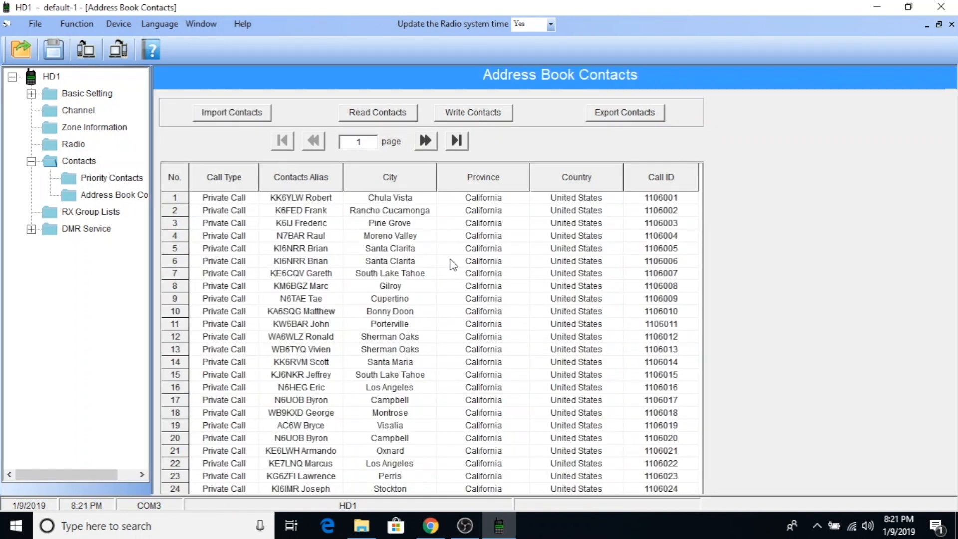
click(458, 311)
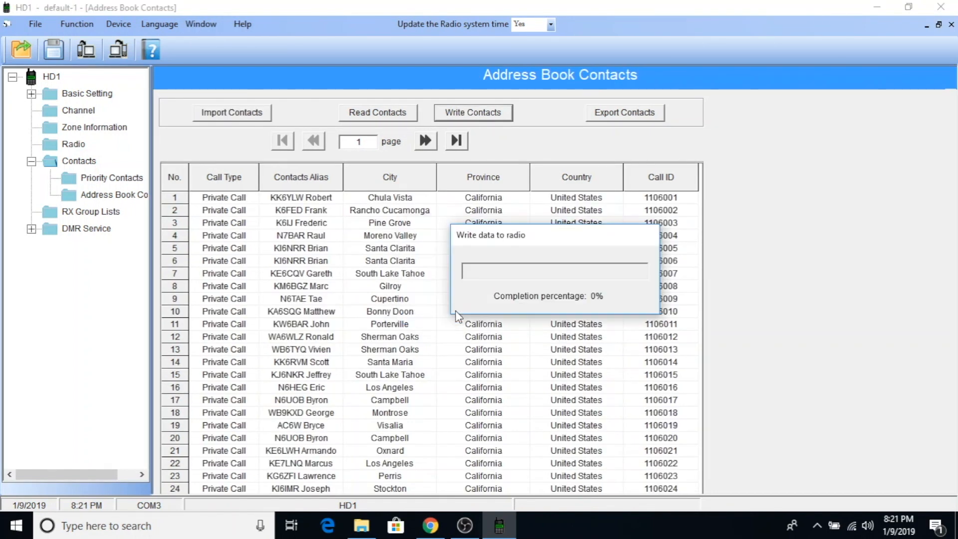